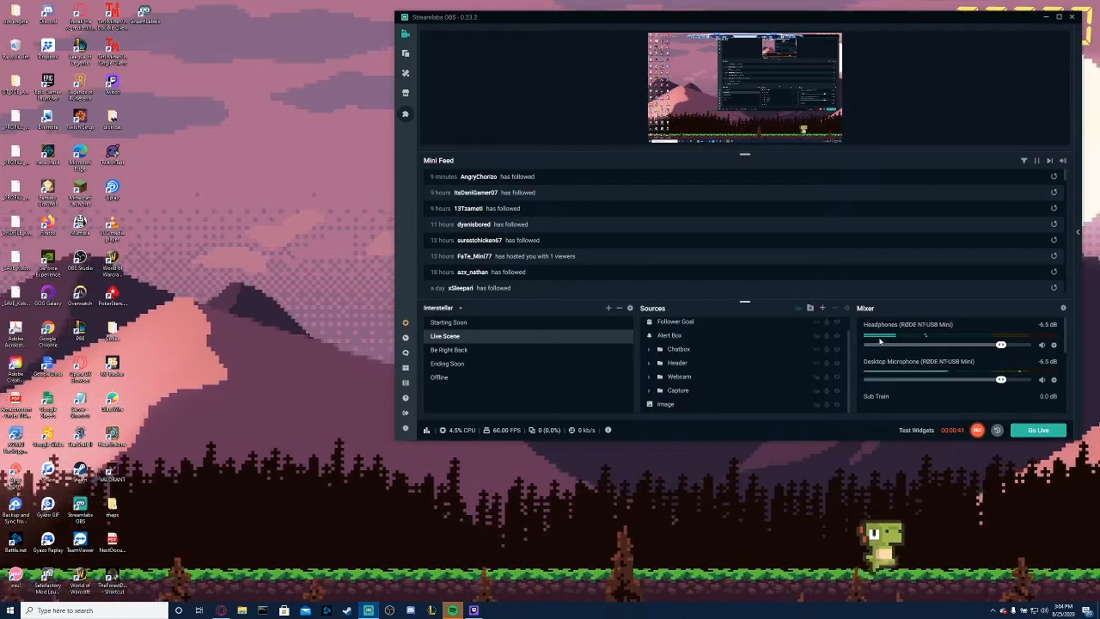
Open the filters of the Headphones (RØDE NT-USB Mini) audio source and check the form for adding a filter.
left_click_drag(829, 20, 777, 29)
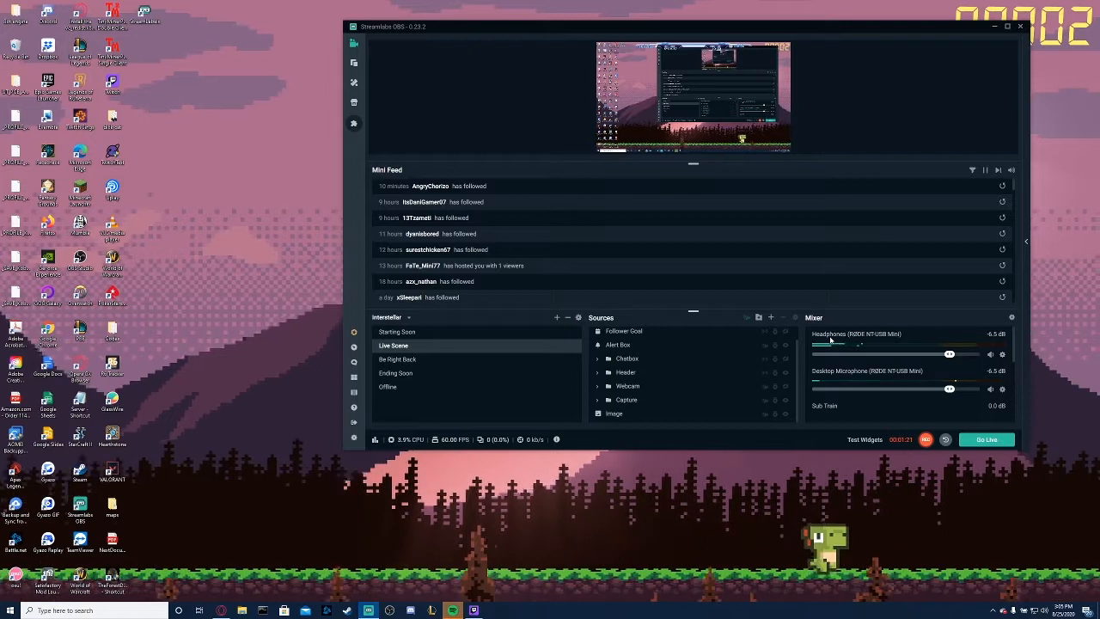
left_click(1002, 354)
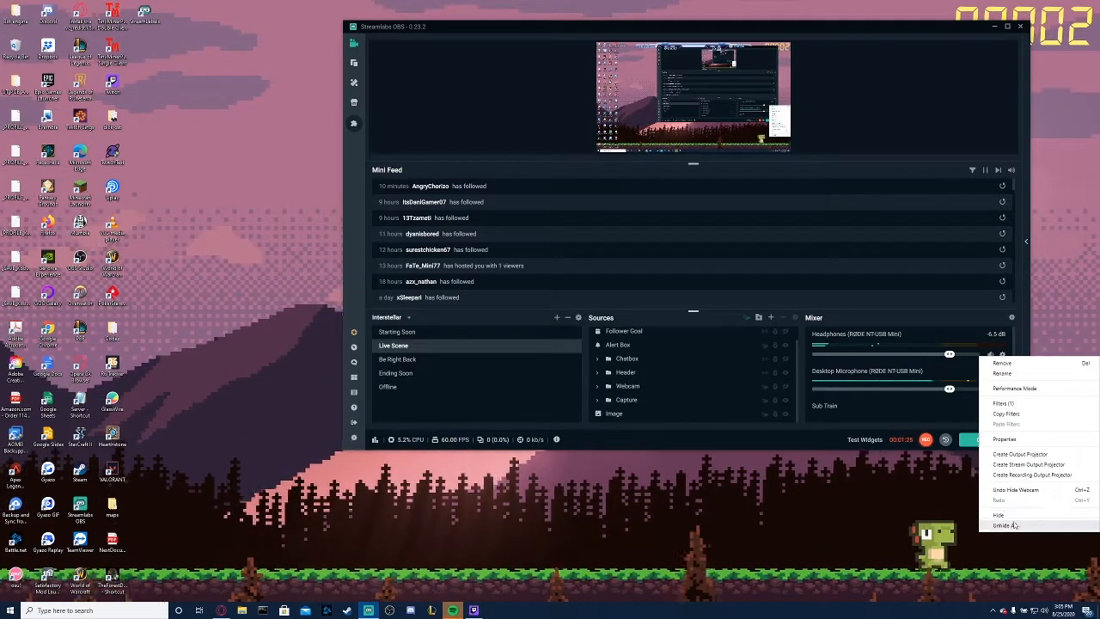
left_click(1004, 404)
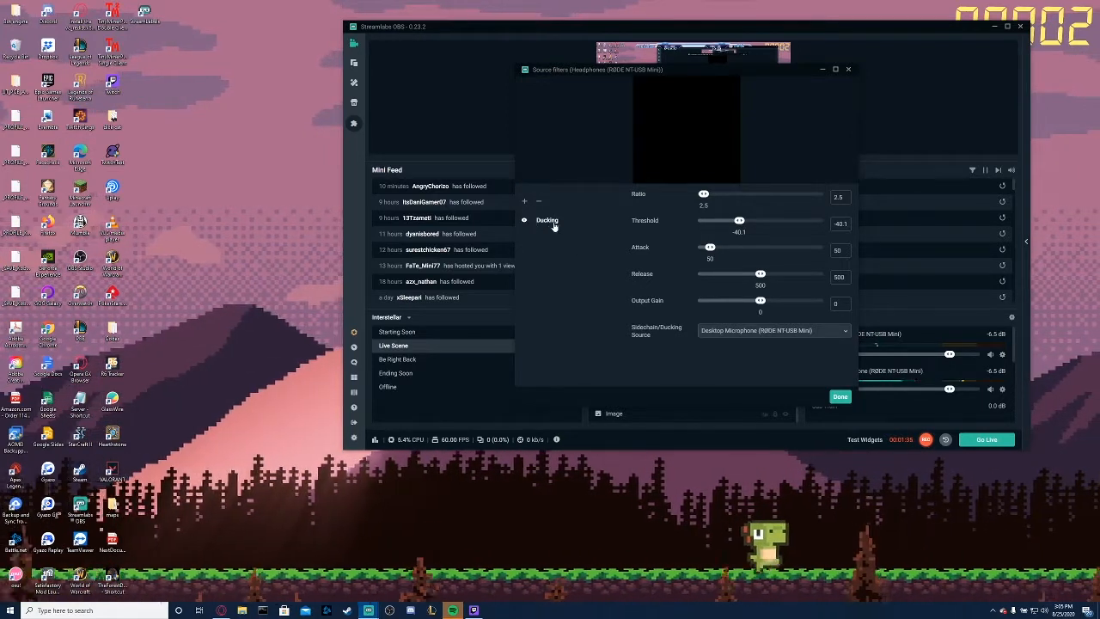
left_click(527, 203)
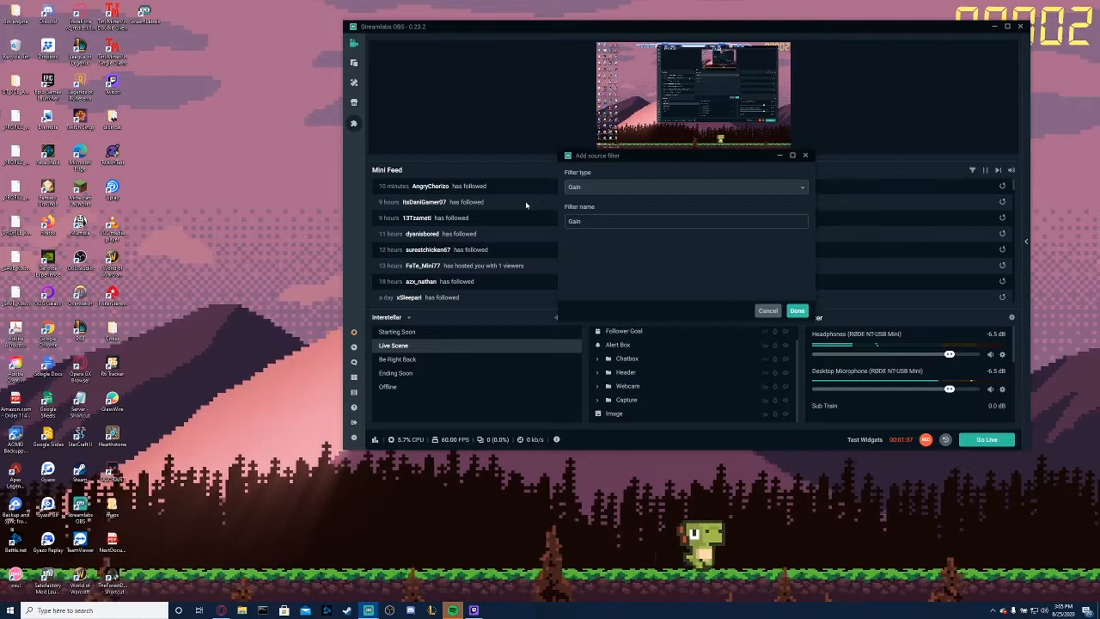
left_click(769, 311)
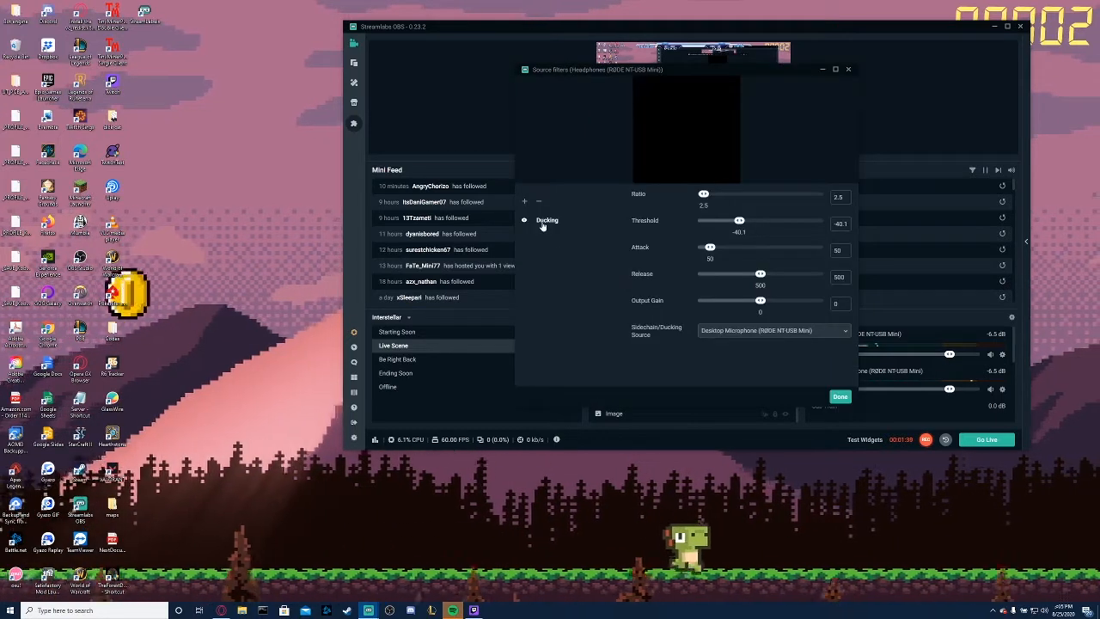
Add a Compressor filter to the Headphones audio source.
left_click(523, 201)
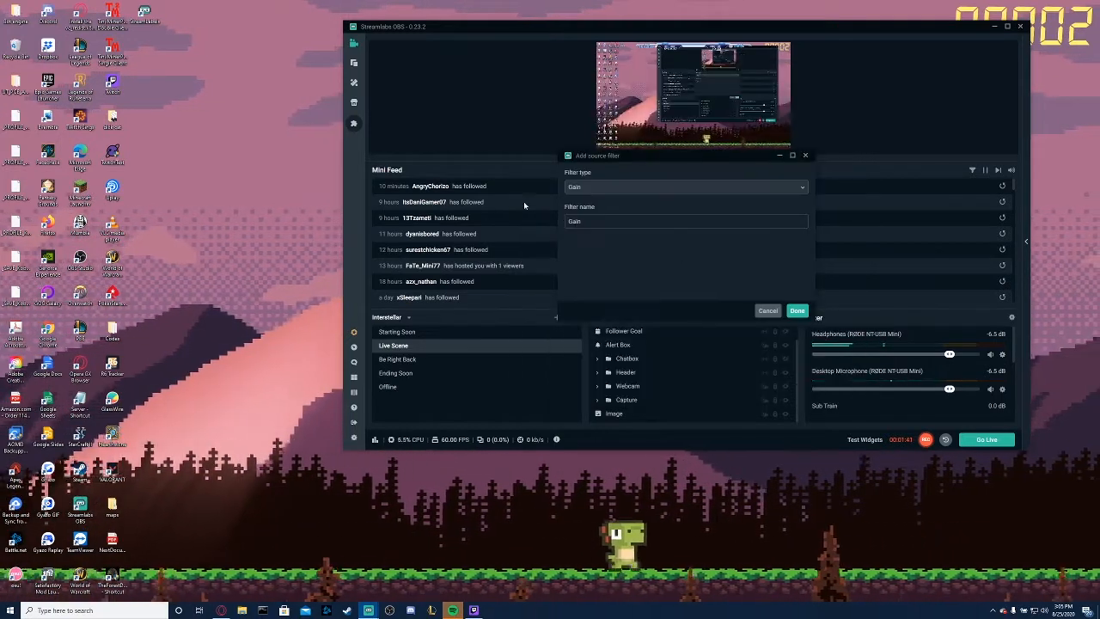
left_click(621, 187)
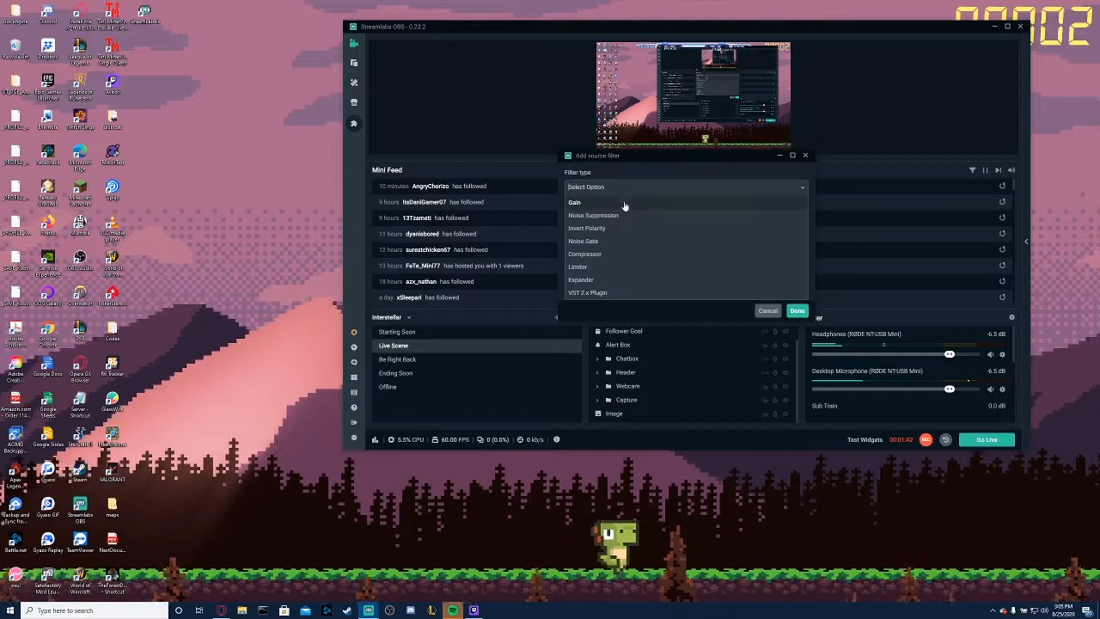
left_click(599, 254)
left_click(797, 311)
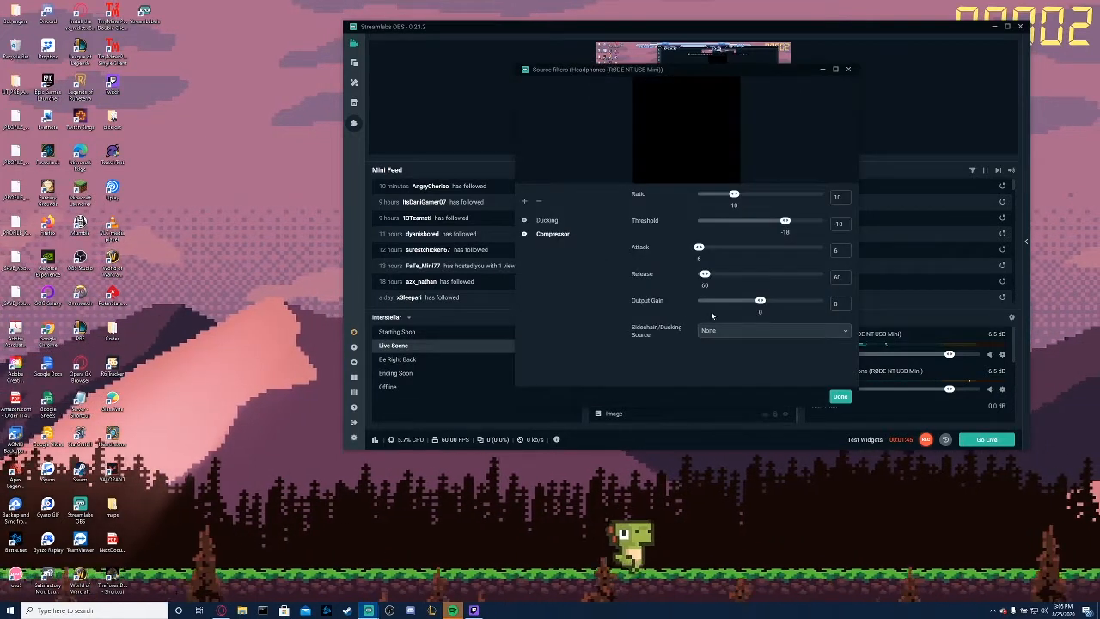
Compare the settings of the Ducking and Compressor filters and remove the Compressor from the Headphones source.
left_click(541, 221)
left_click(548, 236)
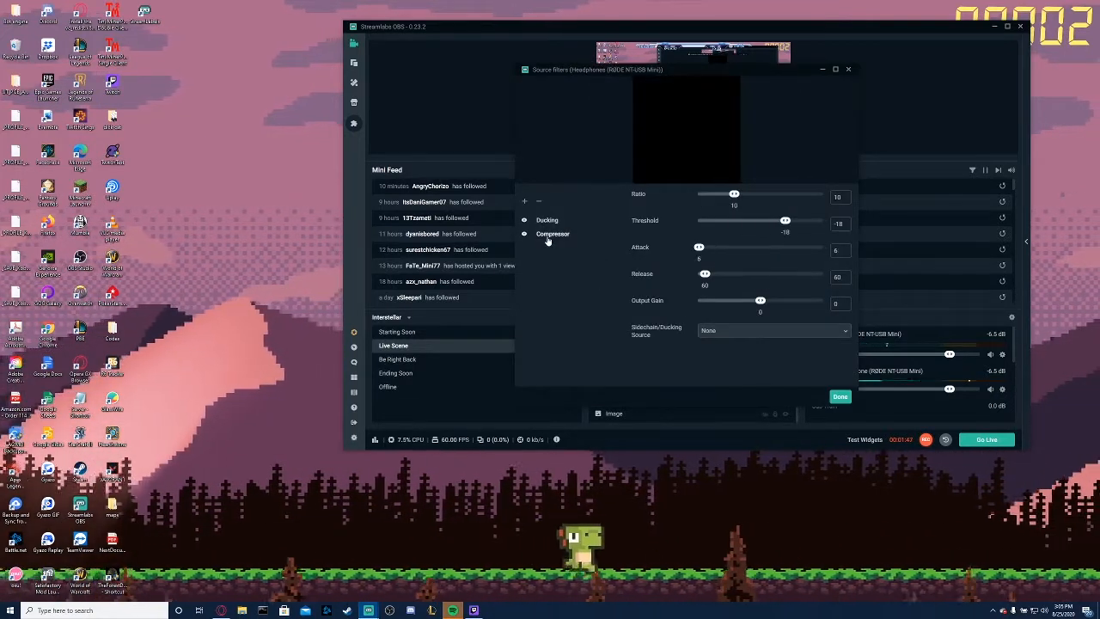
left_click(549, 225)
left_click(548, 235)
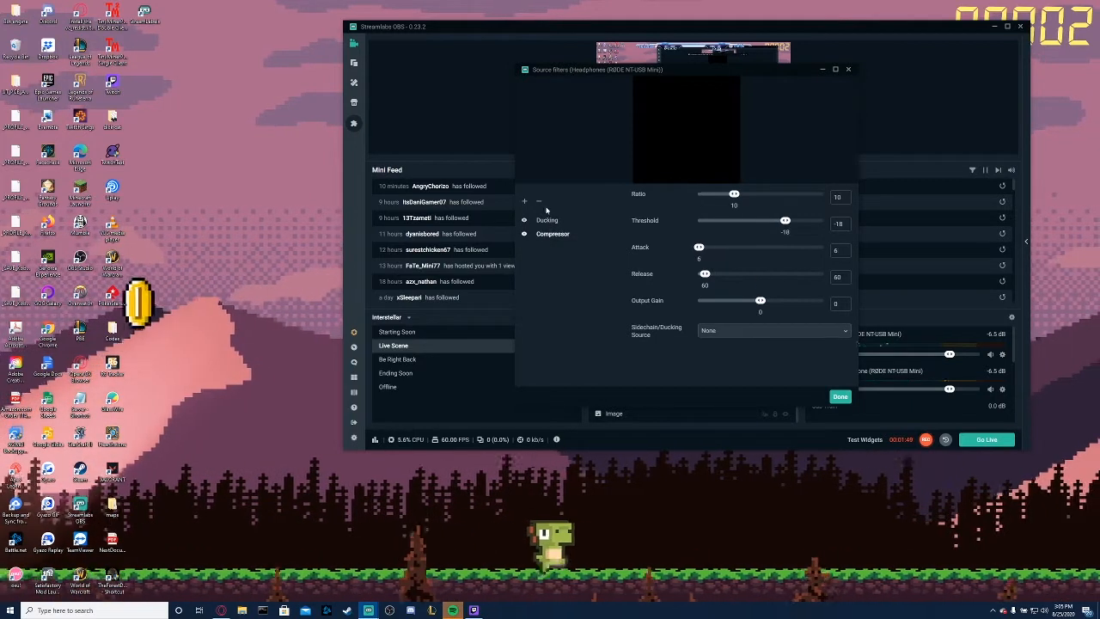
left_click(540, 203)
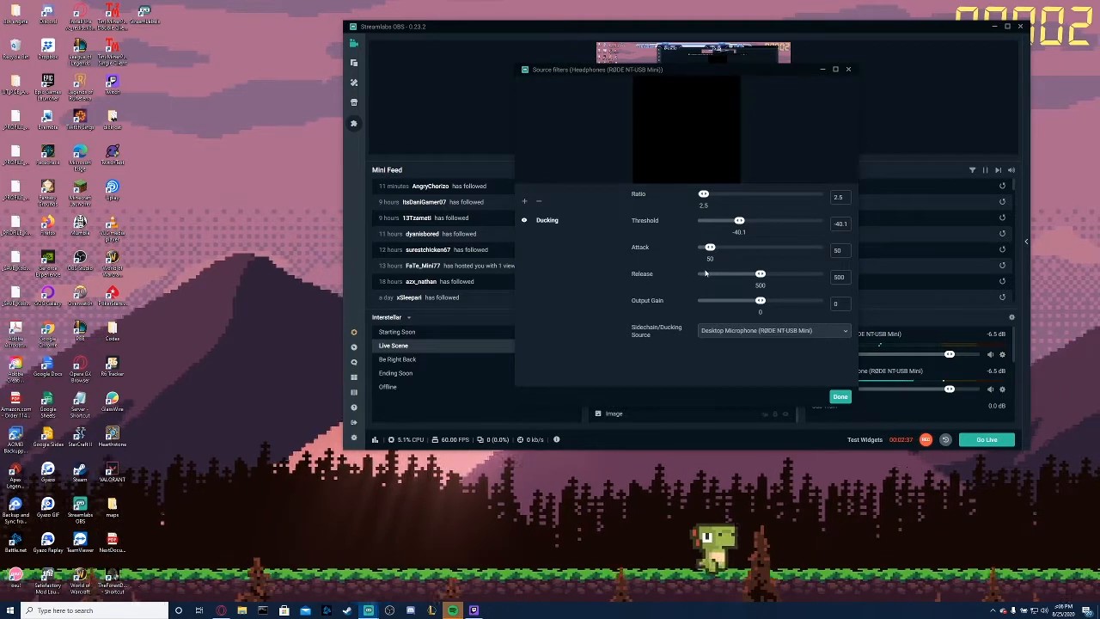
Try a Ducking filter ratio of about 13.5 and return the ratio to 2.5.
left_click_drag(672, 69, 468, 80)
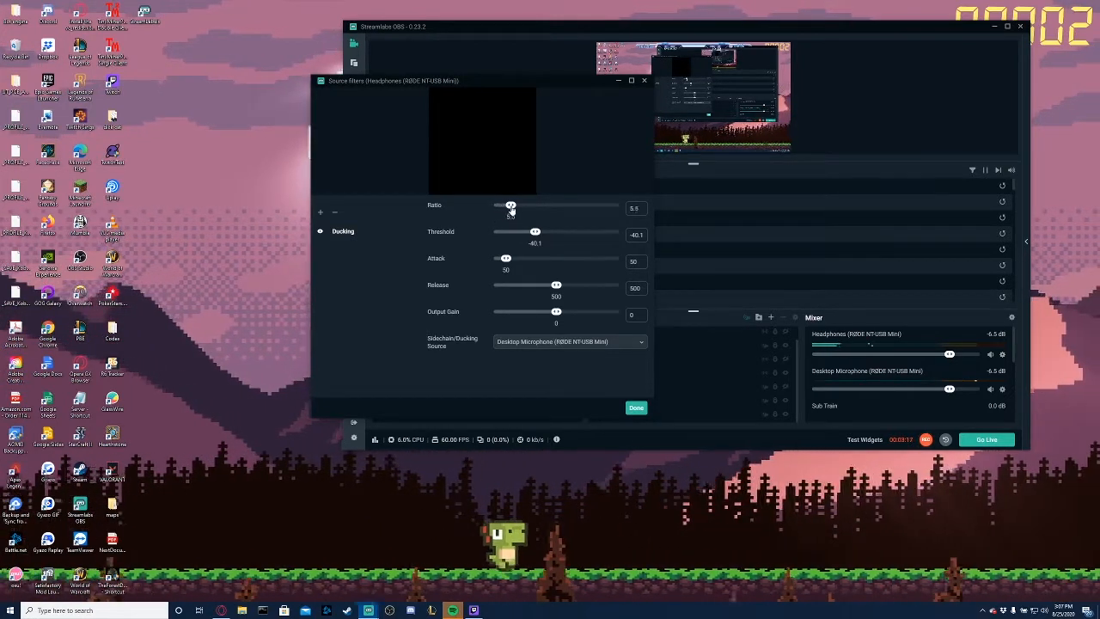
left_click_drag(519, 207, 537, 209)
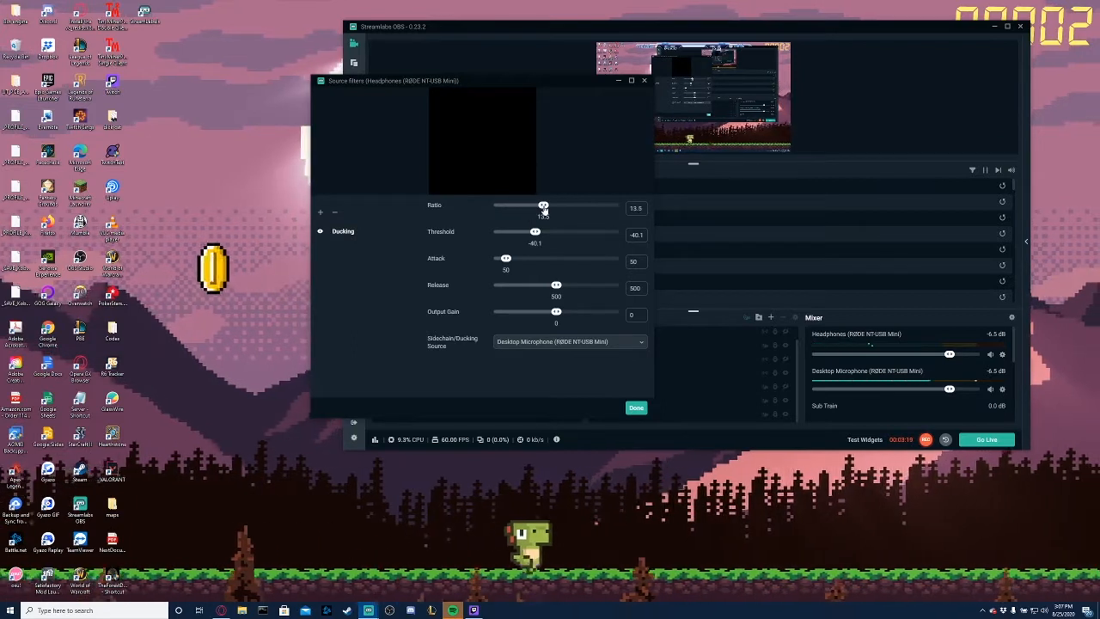
left_click_drag(554, 211, 499, 209)
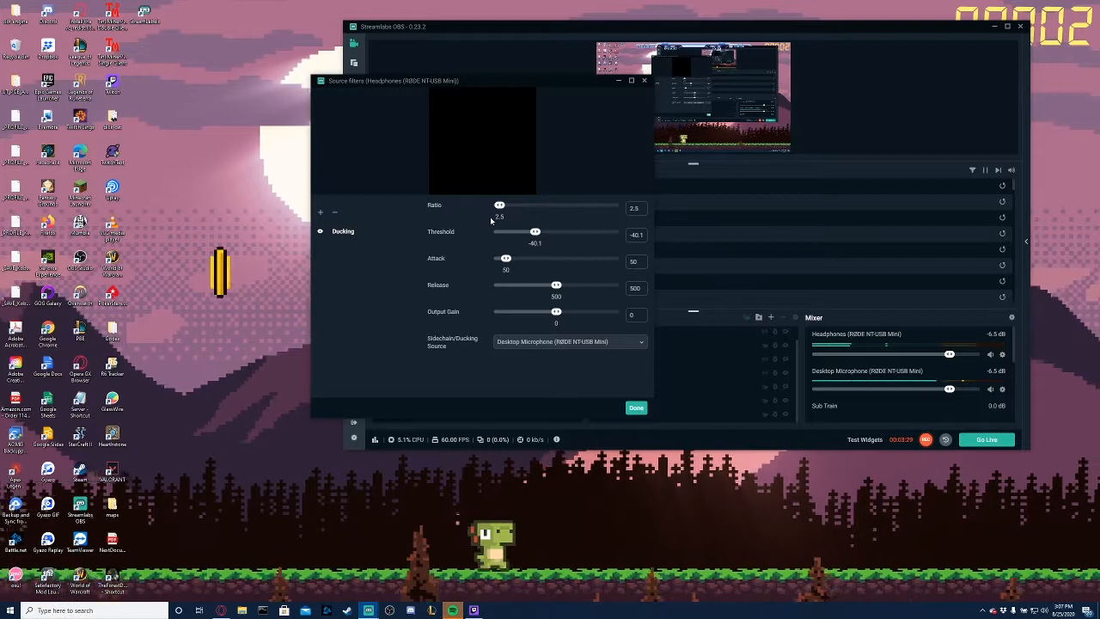
mouse_move(500, 208)
left_mouse_down()
mouse_move(594, 209)
mouse_move(503, 210)
mouse_move(500, 224)
left_mouse_up()
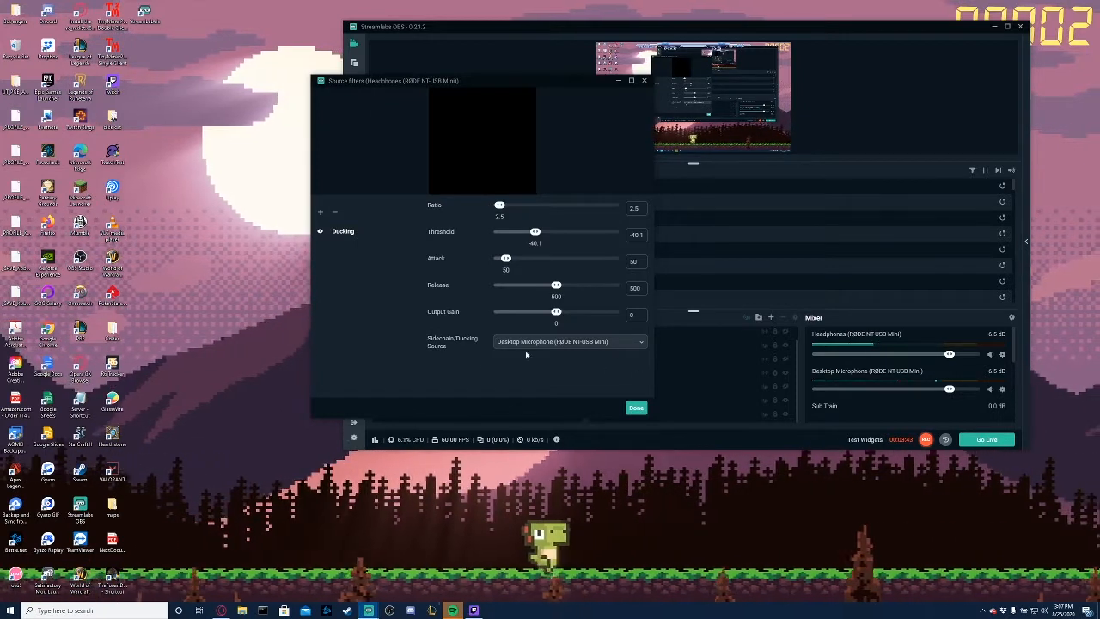
Set the Ducking filter's Sidechain/Ducking Source to Desktop Microphone (RØDE NT-USB Mini) and close the Headphones filters.
left_click(524, 343)
left_click(503, 344)
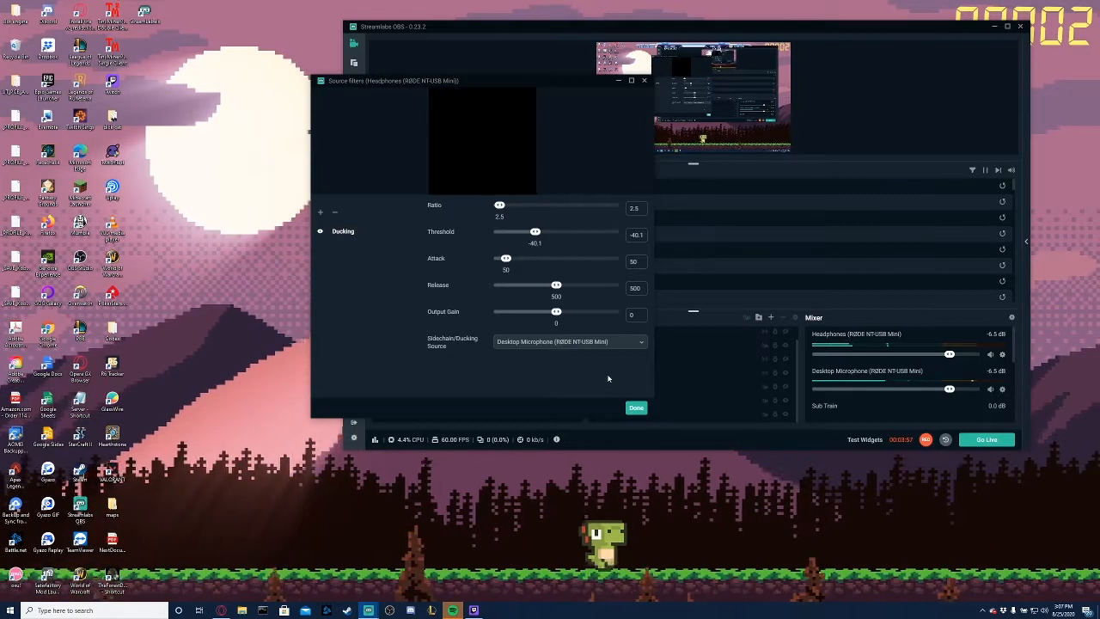
left_click(571, 343)
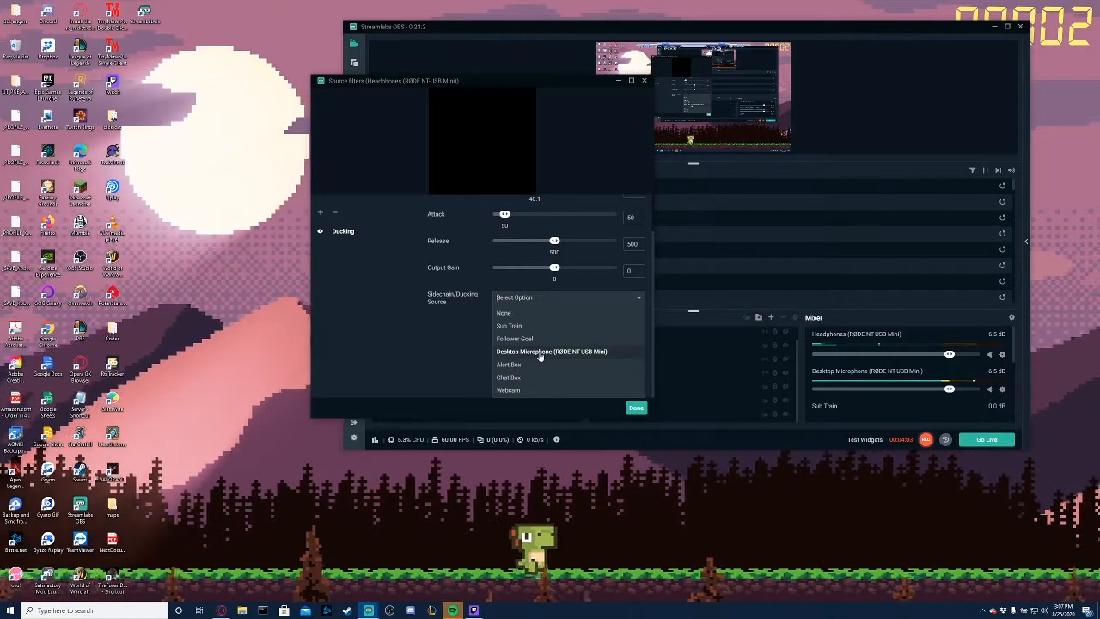
left_click(540, 353)
left_click(541, 346)
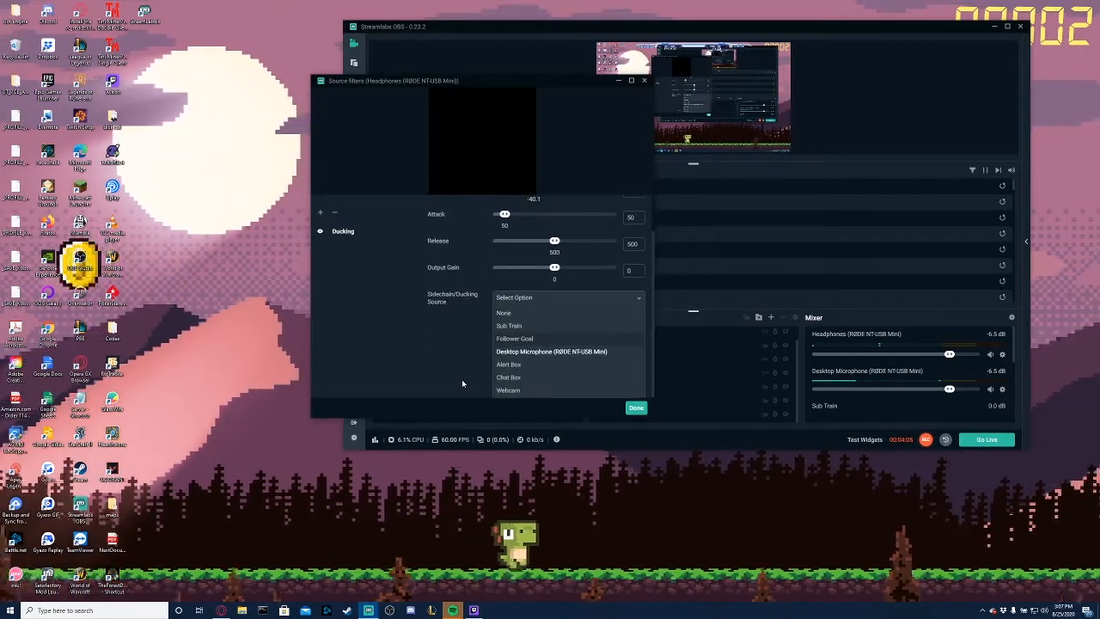
left_click(438, 363)
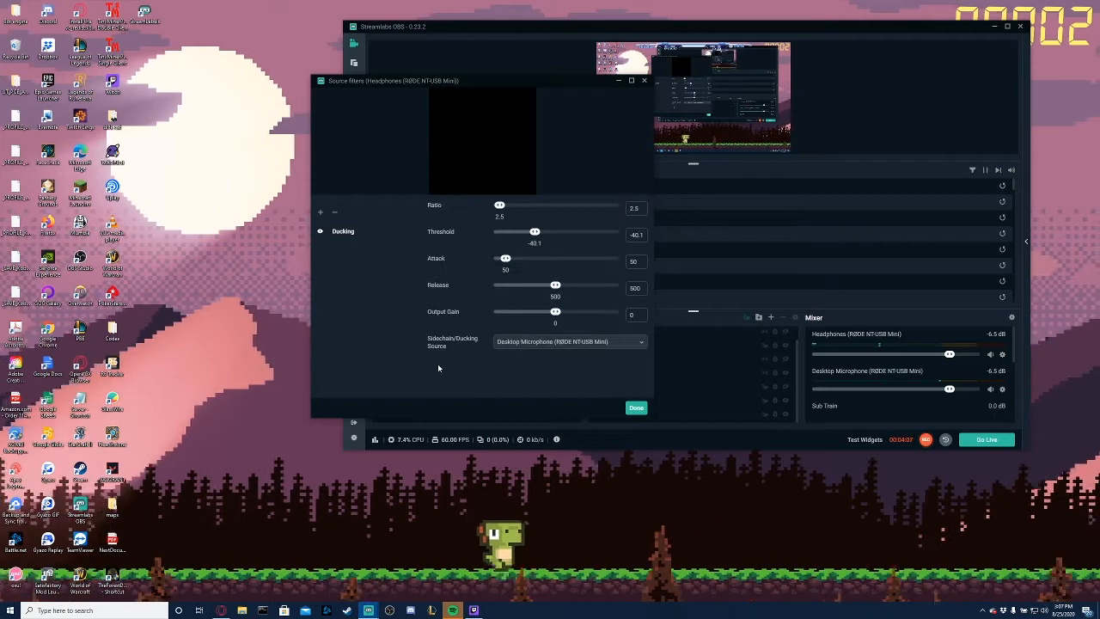
left_click(644, 81)
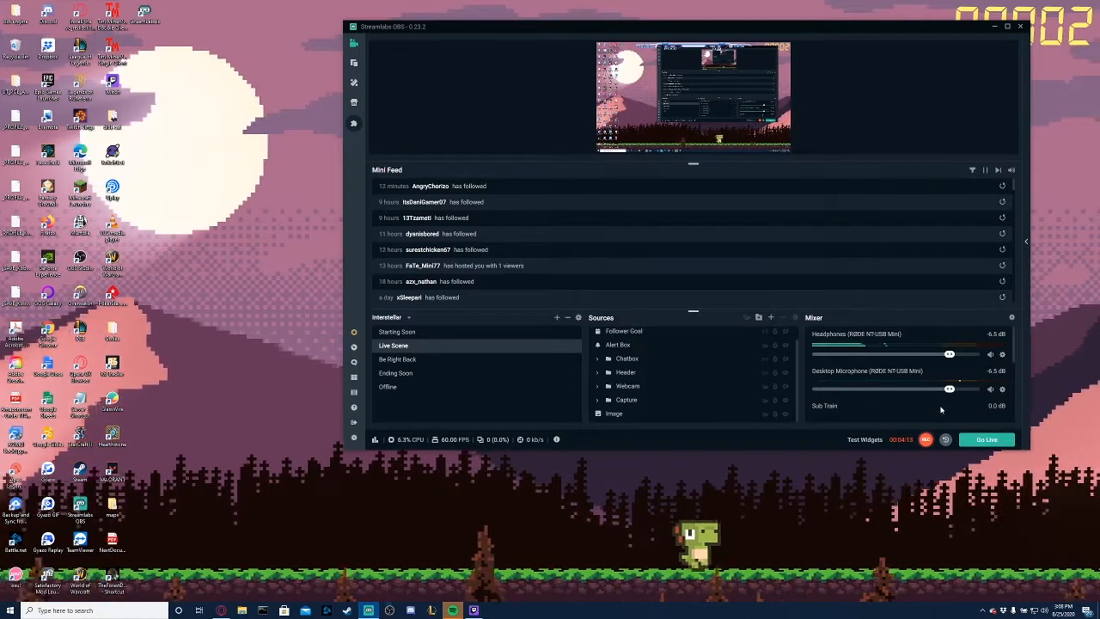
Review the Compressor, Noise Suppression and Noise Gate settings of the Desktop Microphone source and close its filters.
left_click(1002, 391)
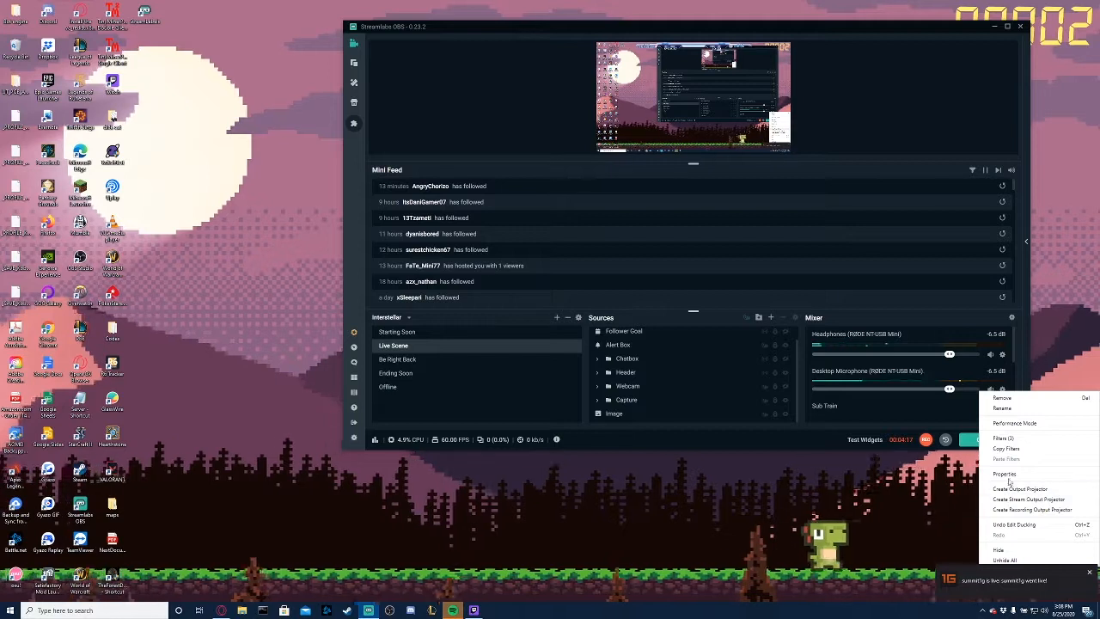
left_click(1003, 438)
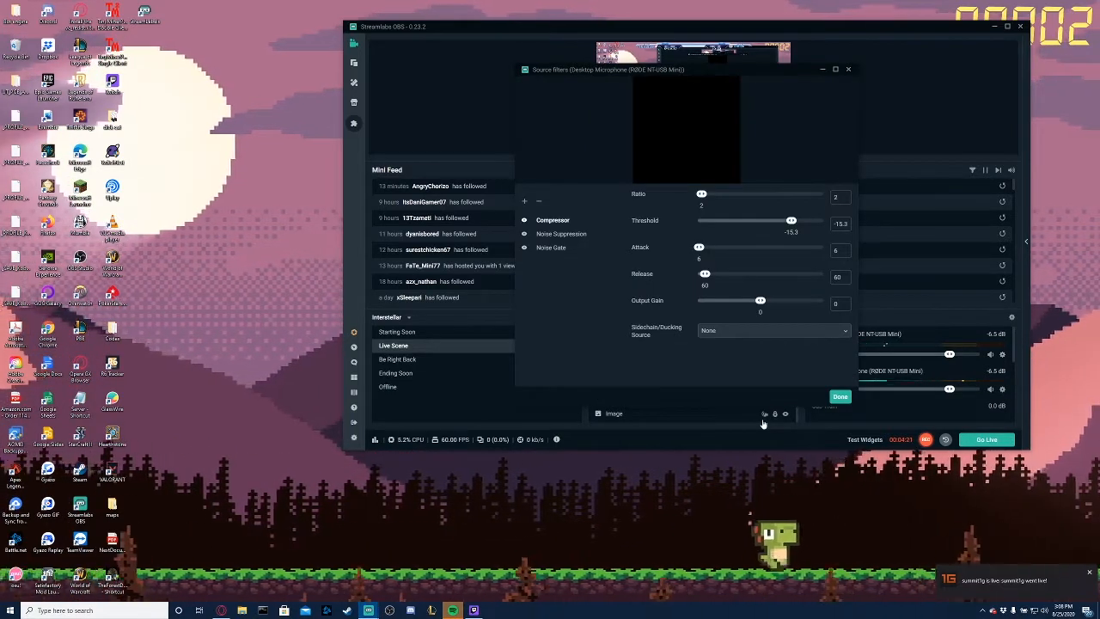
left_click(559, 238)
left_click(553, 249)
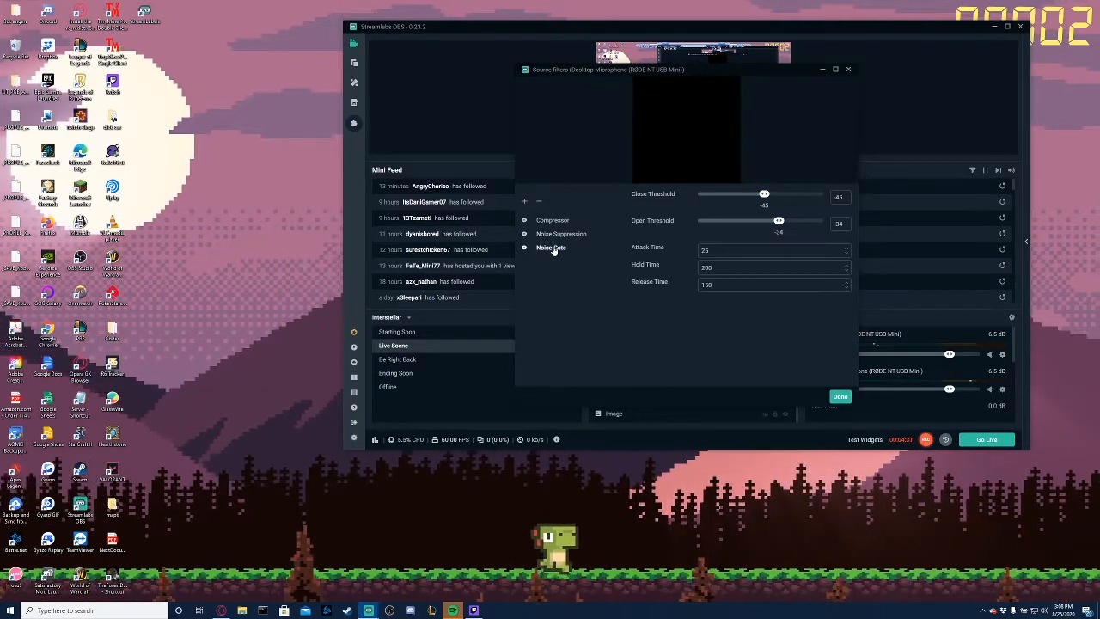
left_click(553, 221)
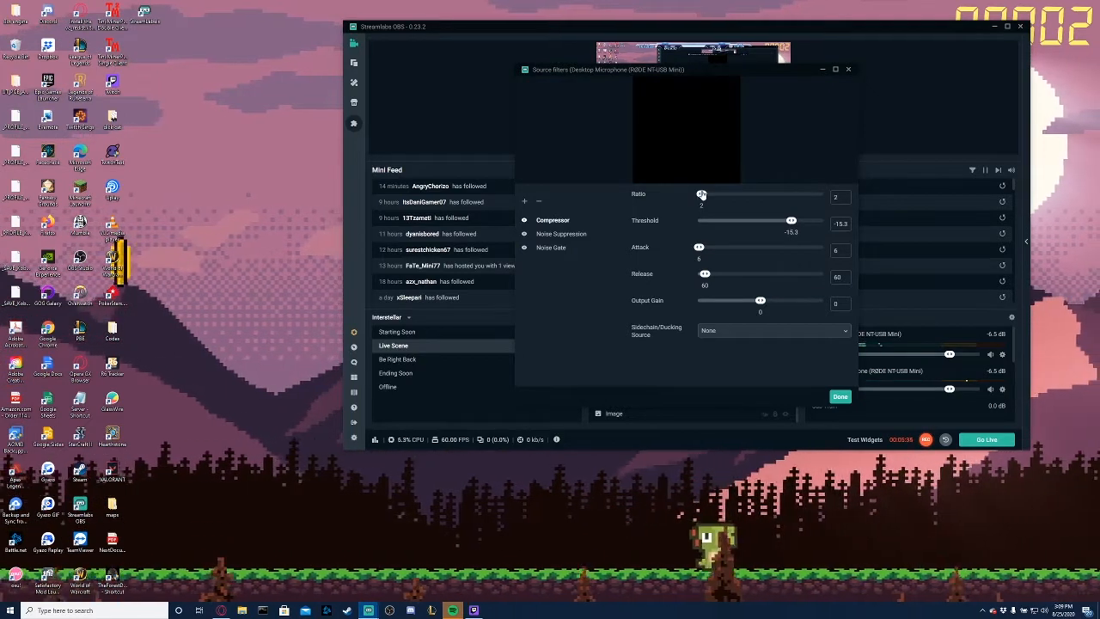
left_click(581, 235)
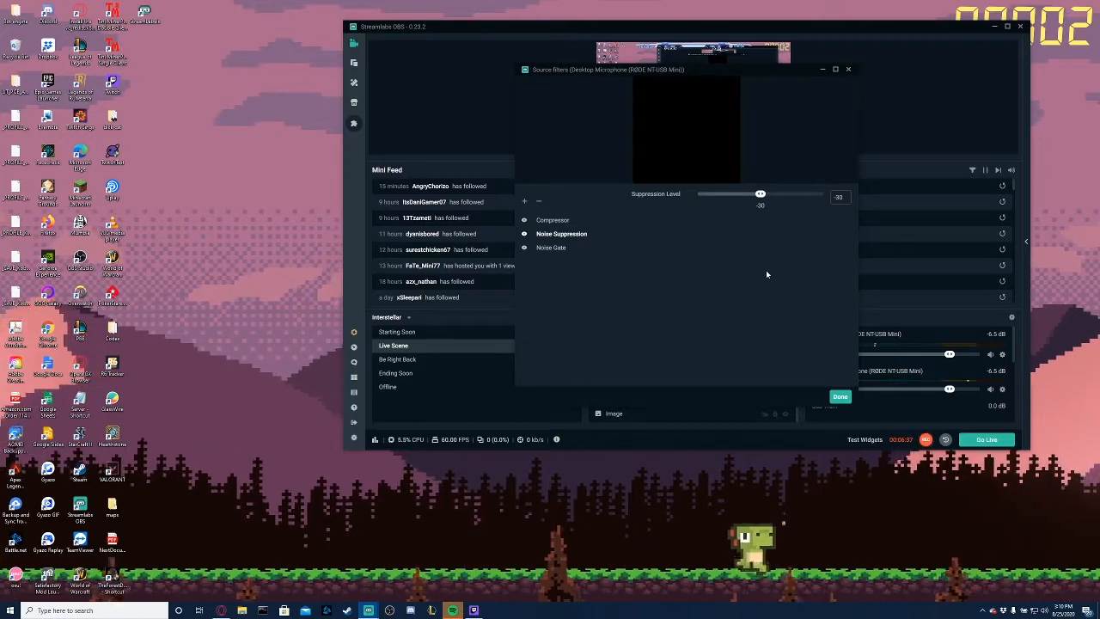
left_click(559, 250)
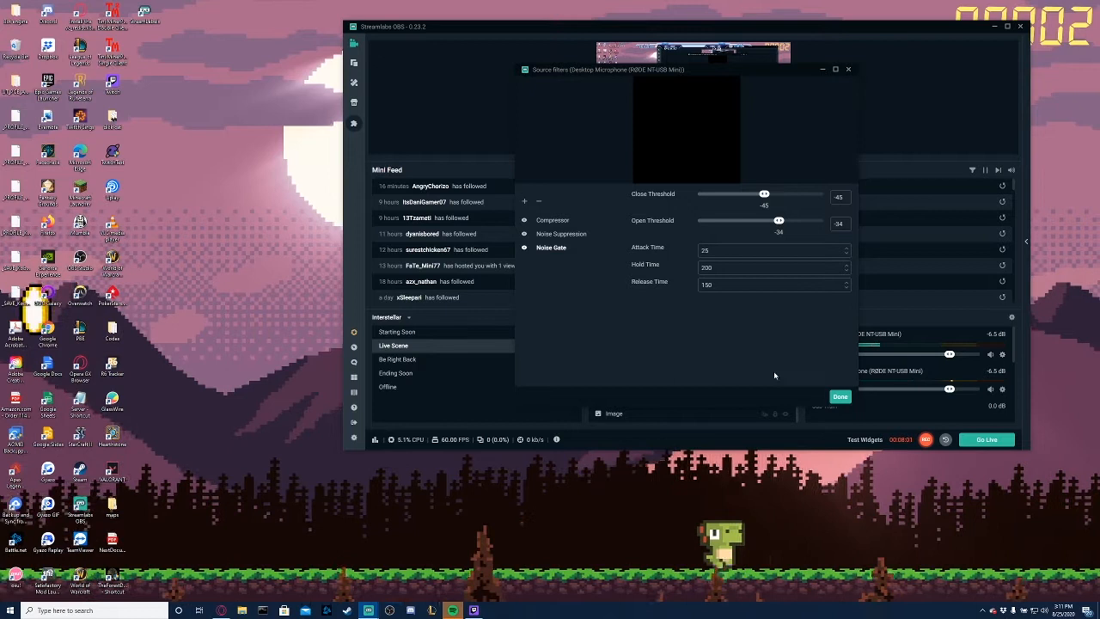
left_click(838, 398)
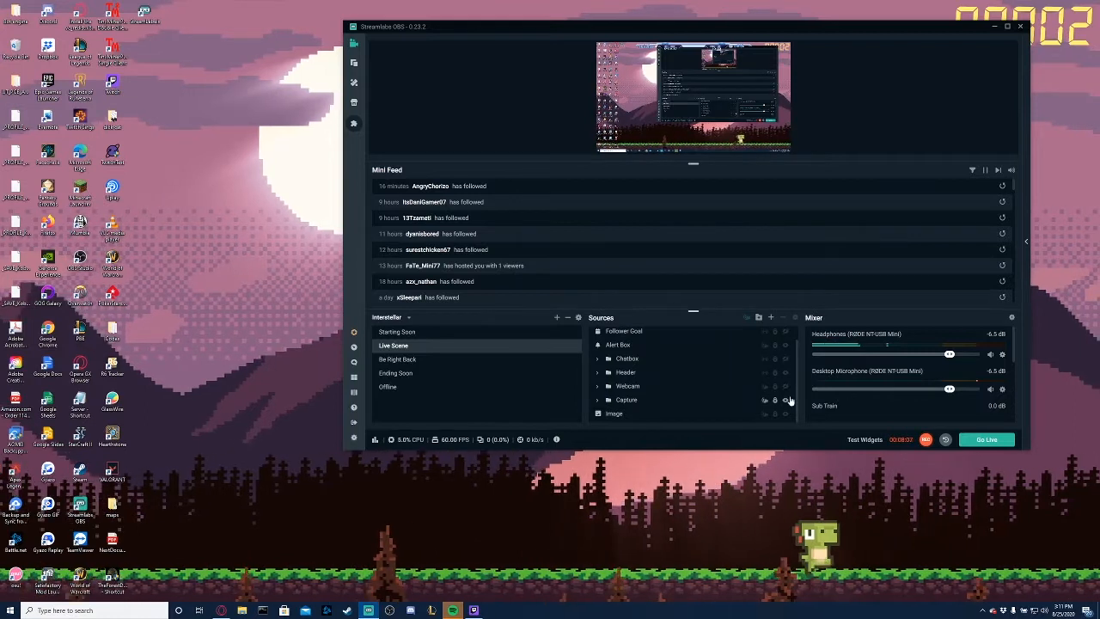
Examine the volume levels of all mixer sources in the maximized window and restore the window to its smaller size.
left_click(1007, 26)
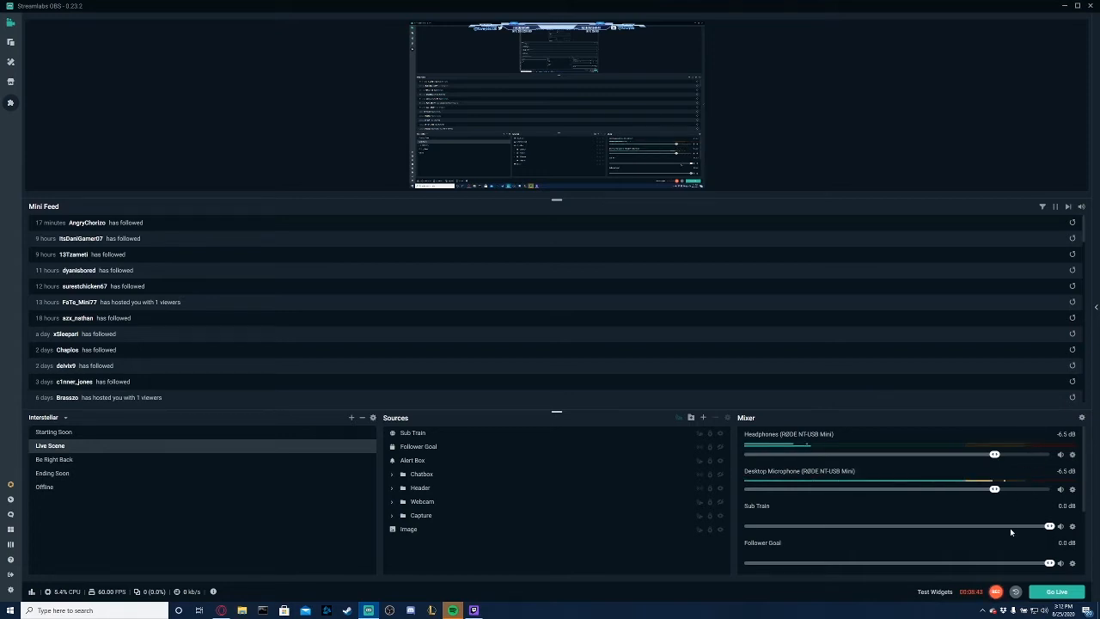
mouse_move(997, 495)
left_mouse_down()
mouse_move(1052, 496)
mouse_move(997, 493)
left_mouse_up()
scroll(982, 526, "down", 5)
scroll(939, 555, "up", 5)
left_click(1077, 6)
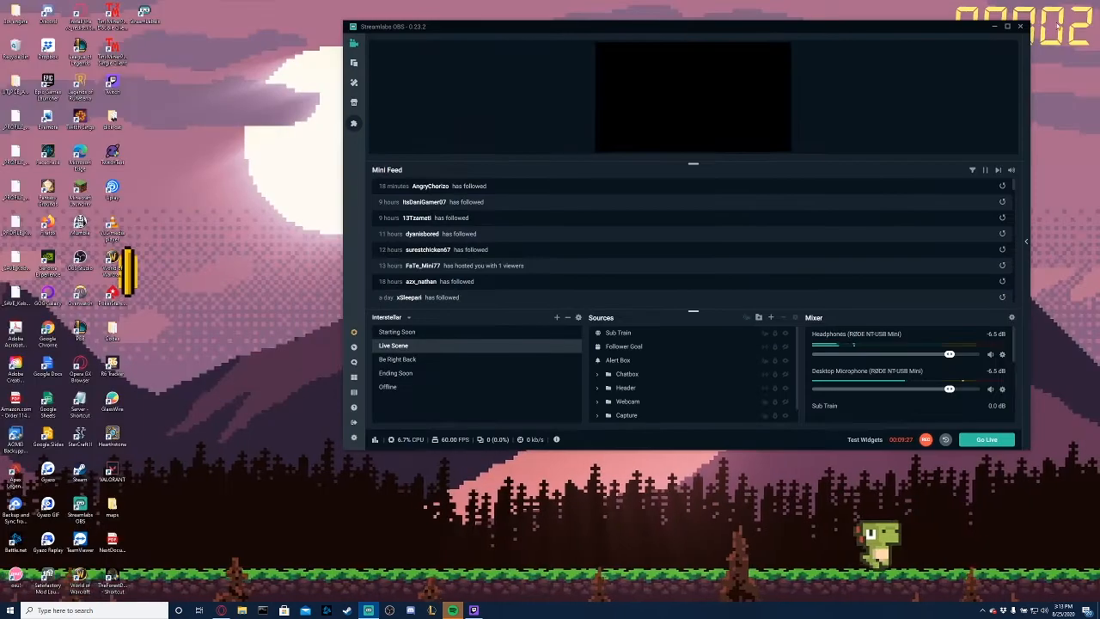
left_click_drag(861, 27, 773, 20)
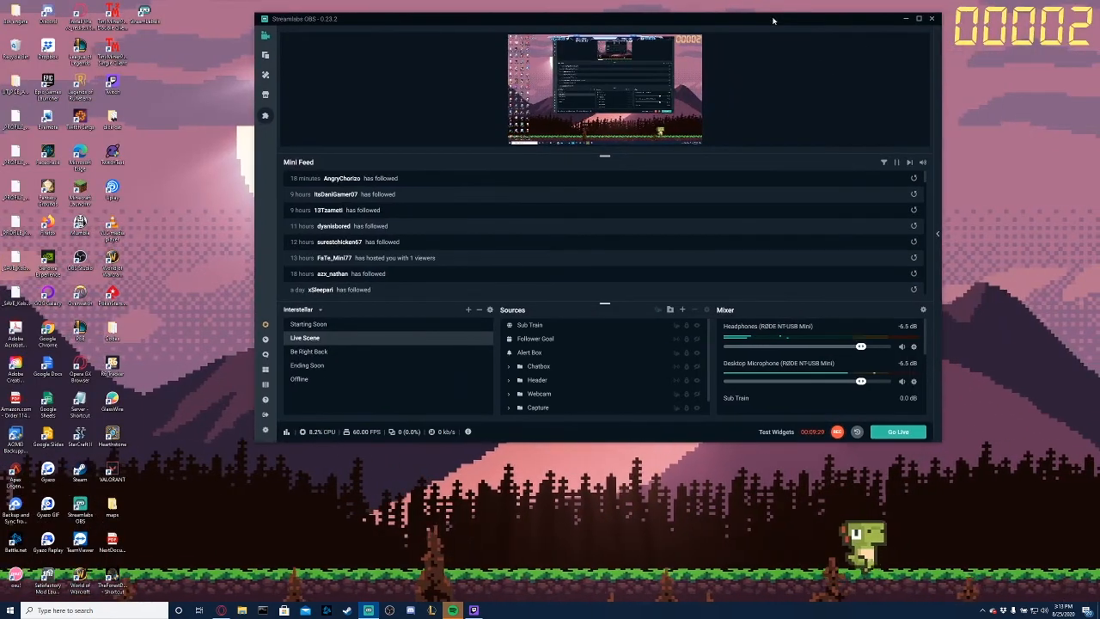